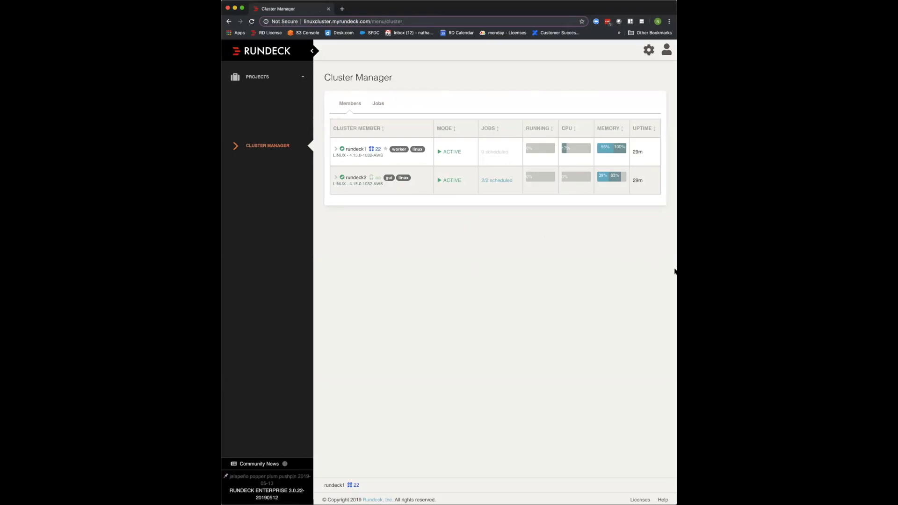
Step: Enlarge the Cluster Manager page in a wider browser window and check its entry among the system options
key(super+equal)
key(super+equal)
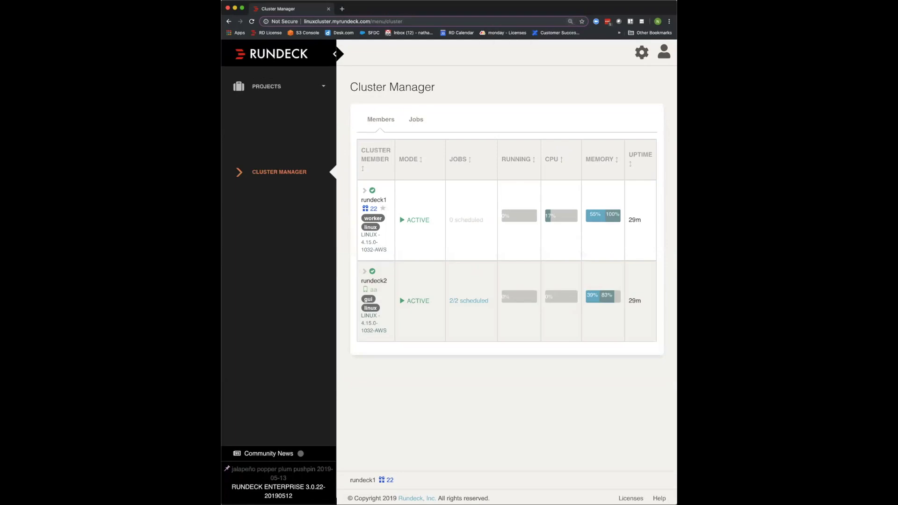
drag(677, 261, 727, 262)
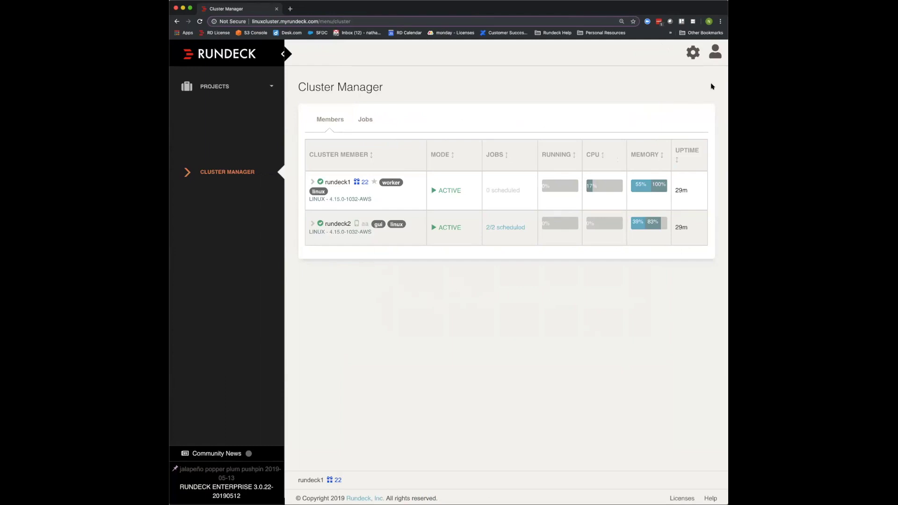
click(694, 52)
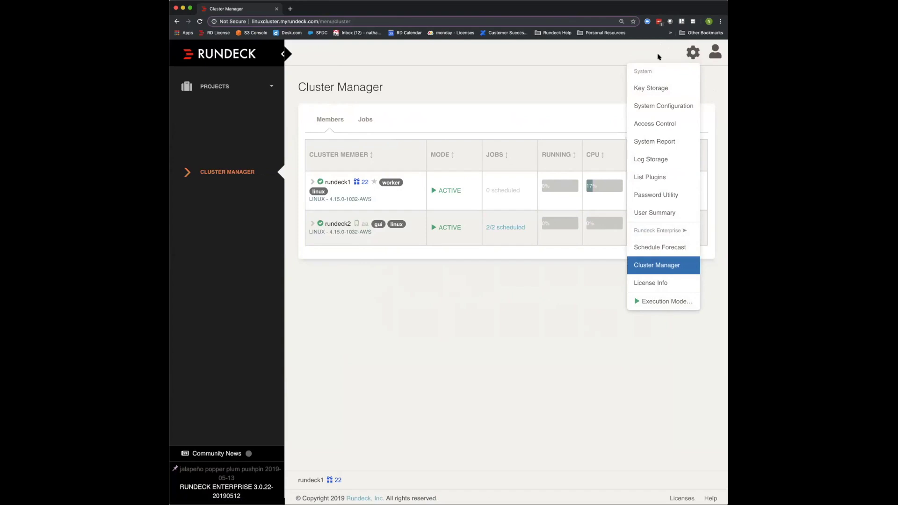
click(608, 56)
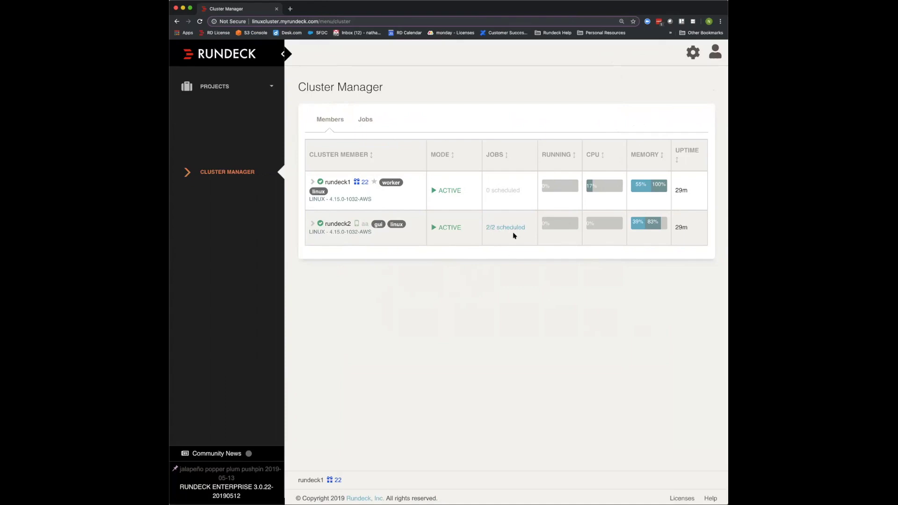
Step: Change the schedule owner of the Hello World scheduled job to cluster member rundeck1
click(365, 120)
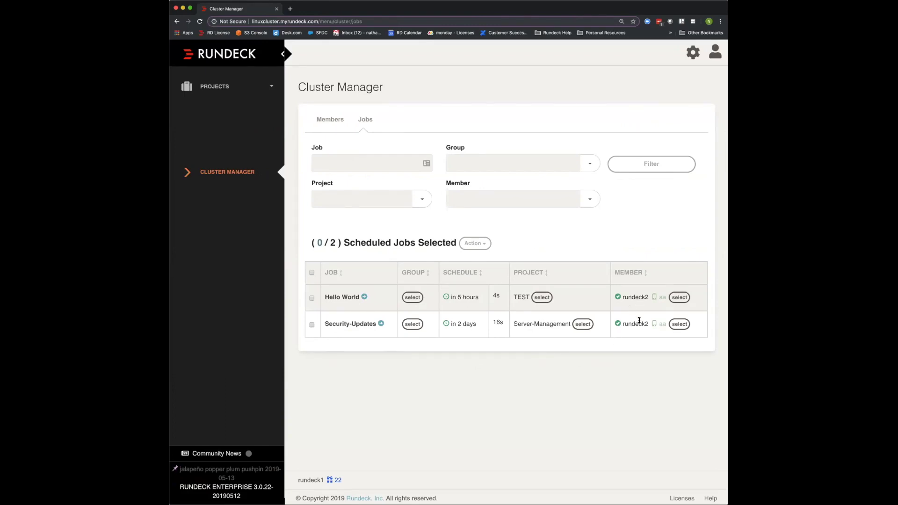
click(312, 298)
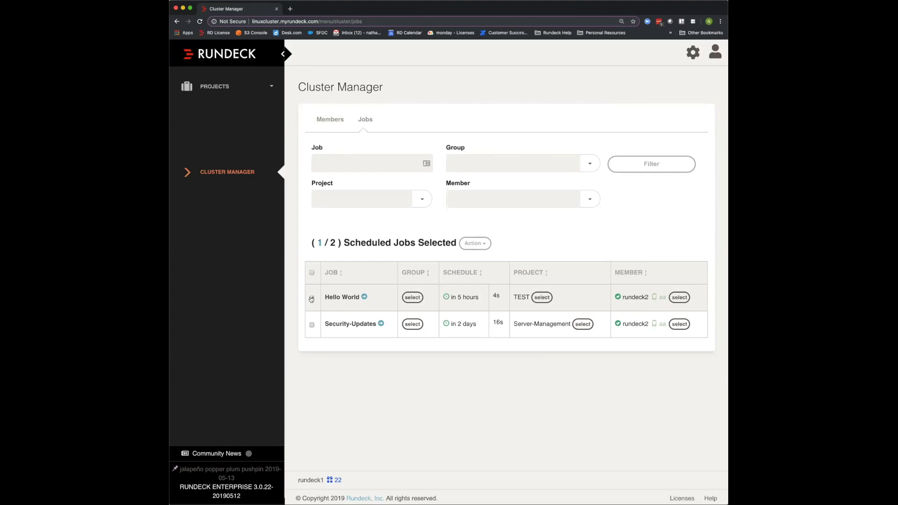
click(473, 243)
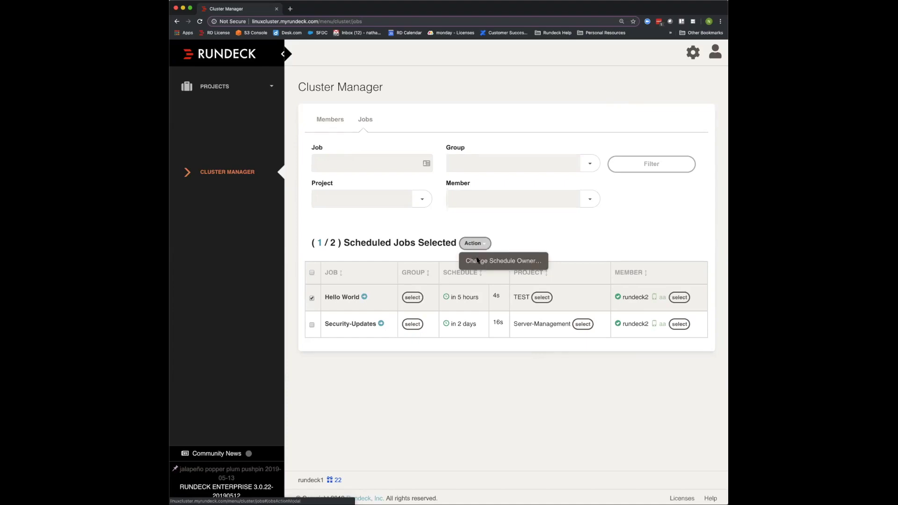
click(477, 260)
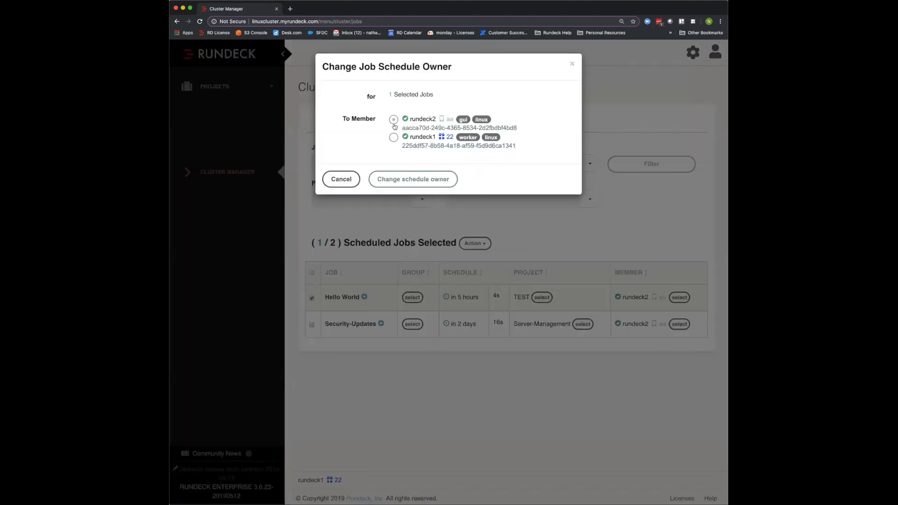
click(393, 137)
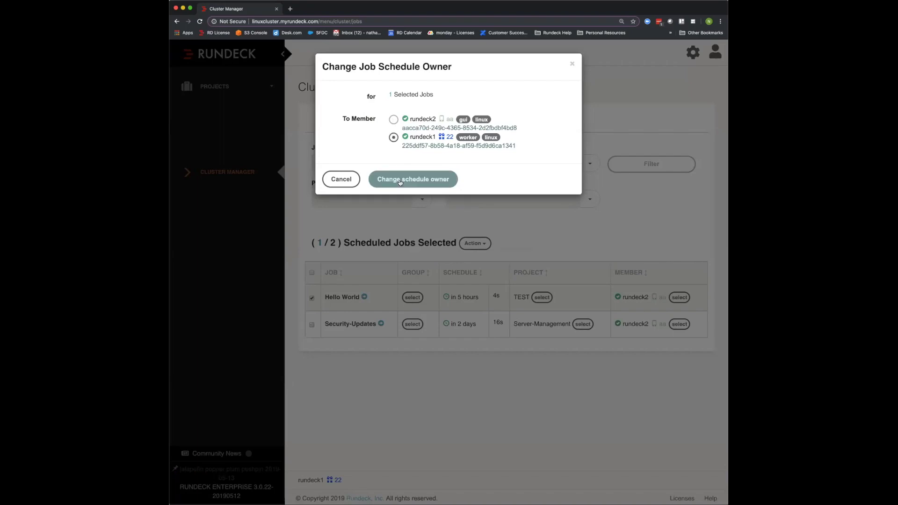
click(399, 179)
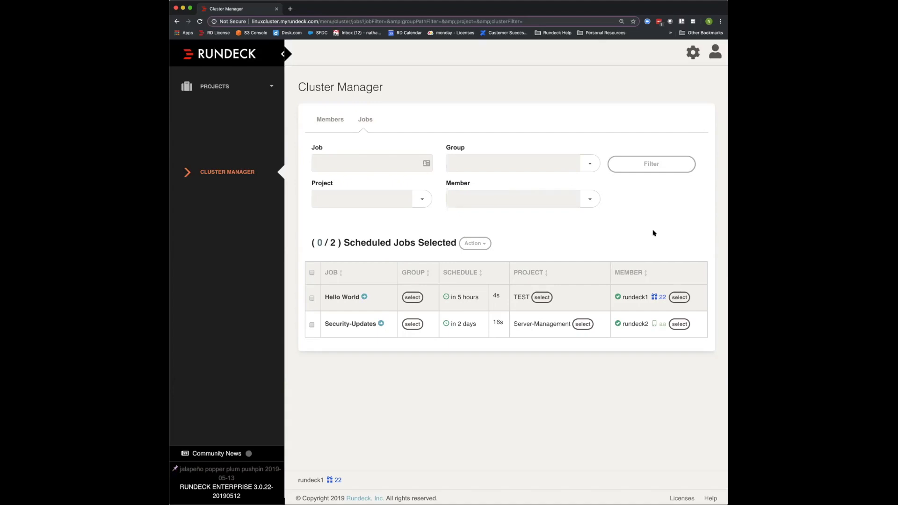
Step: Switch to the terminal, enlarge the first server's rundeck-config.properties text and widen its pane so the autotakeover comment fits on one line
click(727, 111)
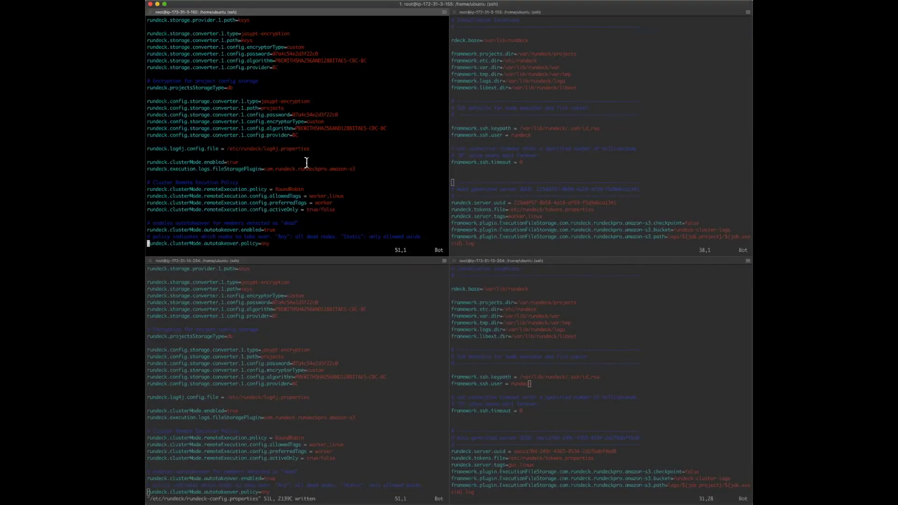
key(super+equal)
key(super+equal)
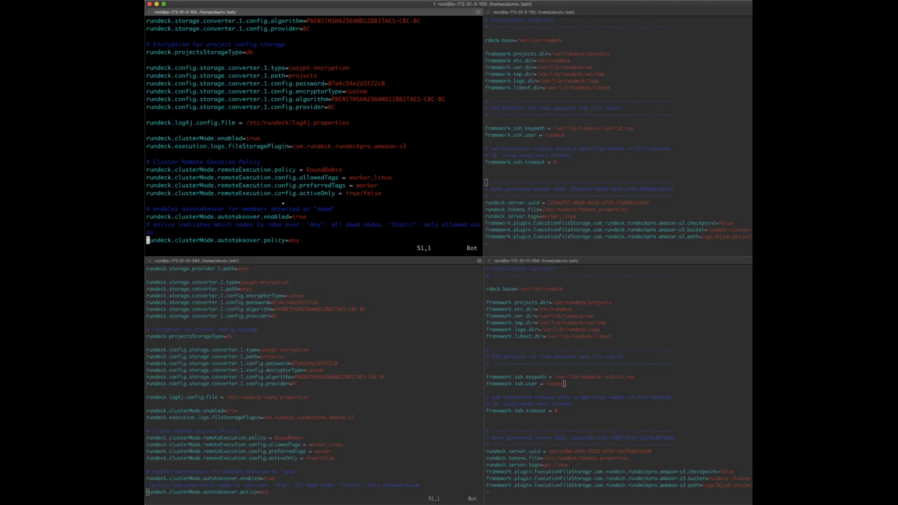
key(k)
key(k)
drag(484, 192, 522, 196)
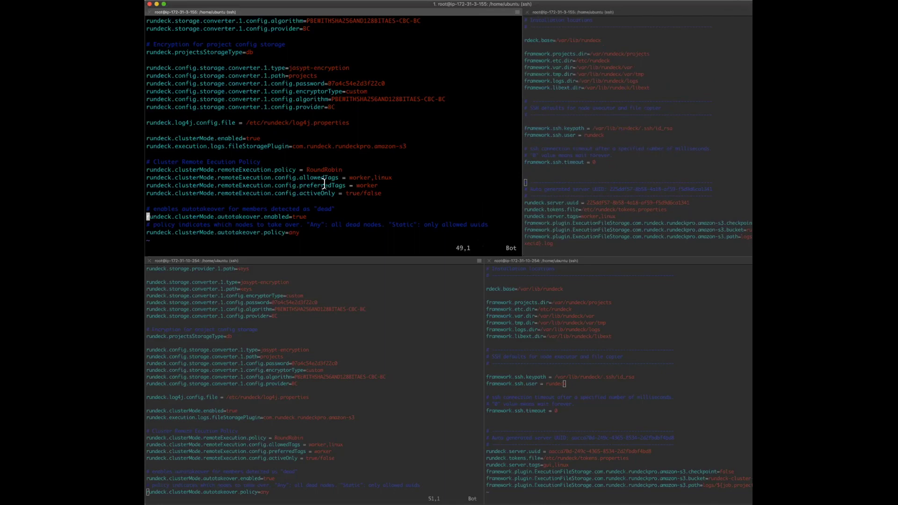
Step: Set rundeck.clusterMode.remoteExecution.config.activeOnly to true and save rundeck-config.properties, overwriting the version on disk
key(k)
key(k)
key(k)
key(k)
key(k)
key(k)
key(k)
key(Down)
key(Down)
key(Down)
key(Down)
key(Right)
key(Right)
key(Right)
key(Right)
key(Right)
key(Right)
key(Right)
key(Right)
key(Right)
key(Right)
key(Right)
key(Right)
key(Right)
key(Right)
key(Right)
key(Right)
key(Right)
key(Right)
key(Right)
key(Right)
key(Right)
key(Right)
key(Right)
key(Right)
key(Right)
key(Right)
key(Right)
key(Right)
key(Right)
key(Right)
key(Right)
key(Right)
key(Right)
key(Right)
key(Right)
key(Right)
key(Right)
key(Right)
key(Right)
key(Right)
key(Right)
key(Right)
key(Right)
key(Right)
key(Right)
key(Right)
key(Right)
key(Right)
key(Right)
key(Right)
key(Right)
key(Right)
key(Right)
key(Right)
key(dollar)
text(:w)
key(Return)
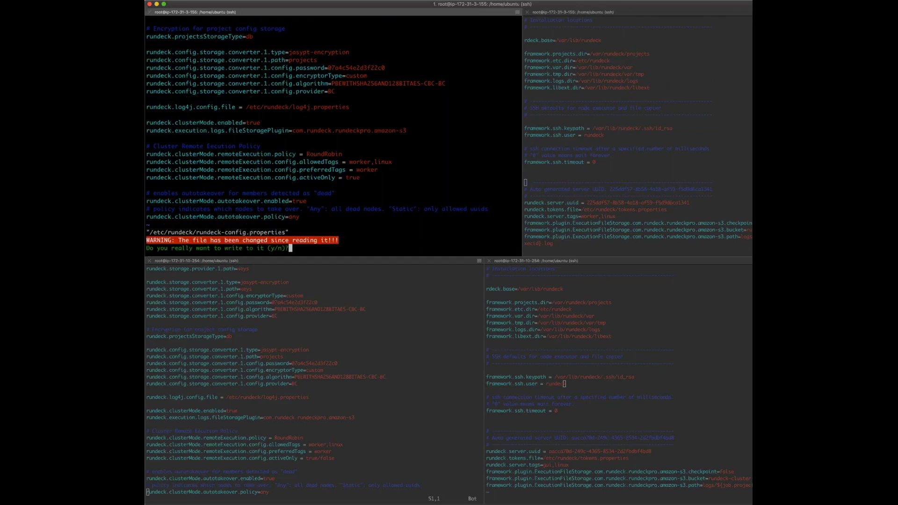
key(y)
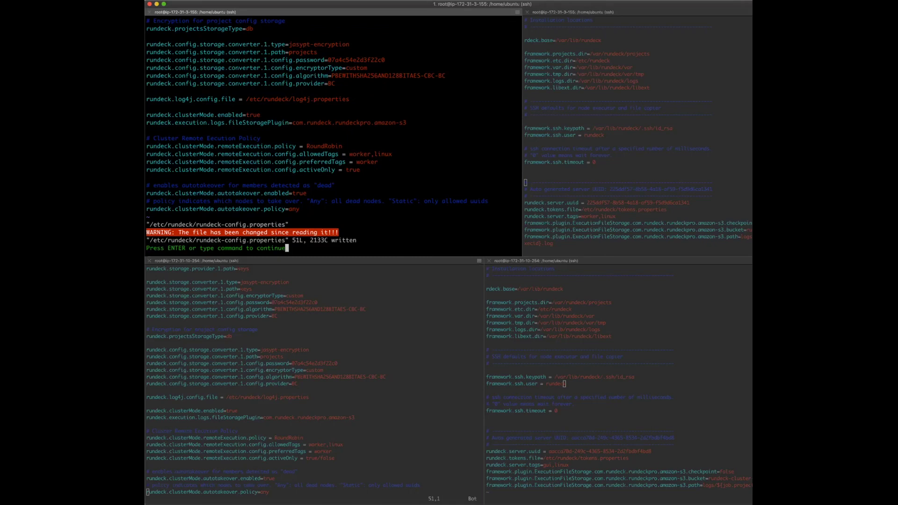
key(Return)
Step: Review the remote execution policy, allowedTags, preferredTags and activeOnly lines in the first server's configuration
key(Up)
key(Up)
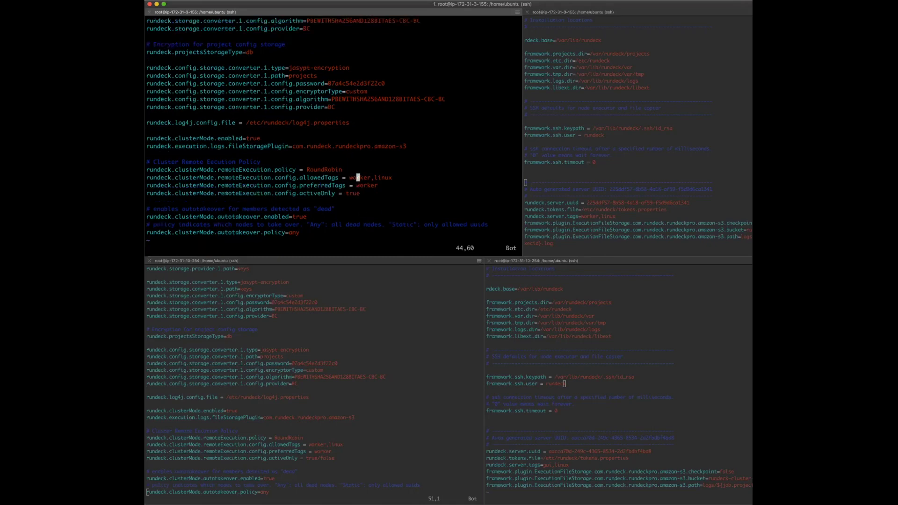
key(Up)
key(Down)
key(Down)
key(Down)
key(Up)
Step: Enlarge the first server's framework settings text and widen its pane to examine the server.uuid and server.tags lines
click(583, 200)
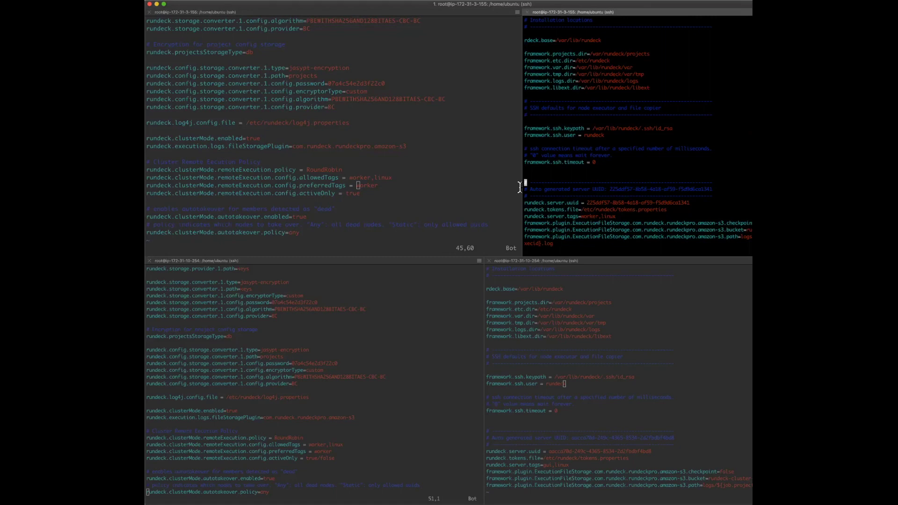
key(super+equal)
key(super+equal)
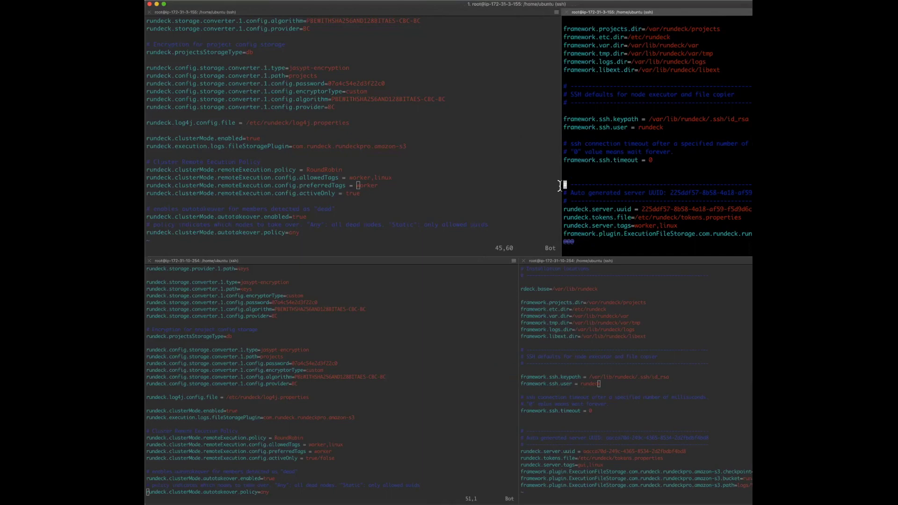
drag(559, 186, 544, 187)
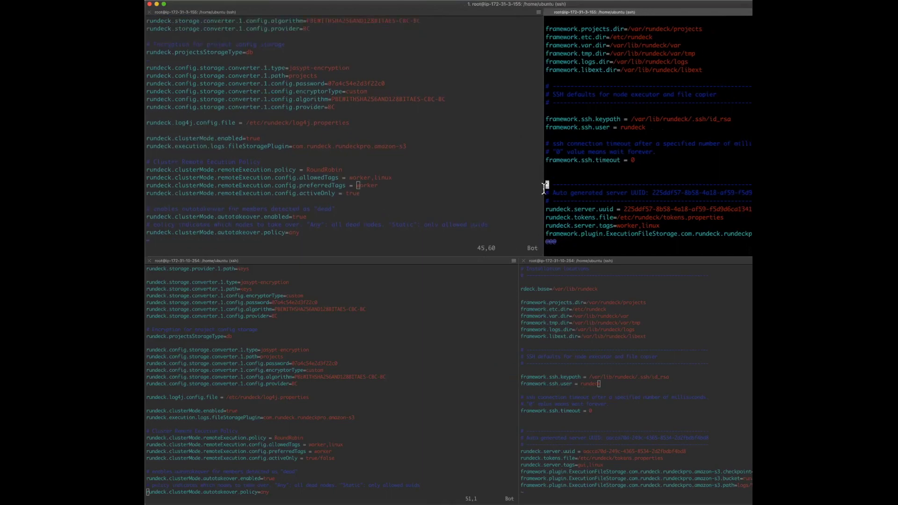
drag(543, 186, 461, 201)
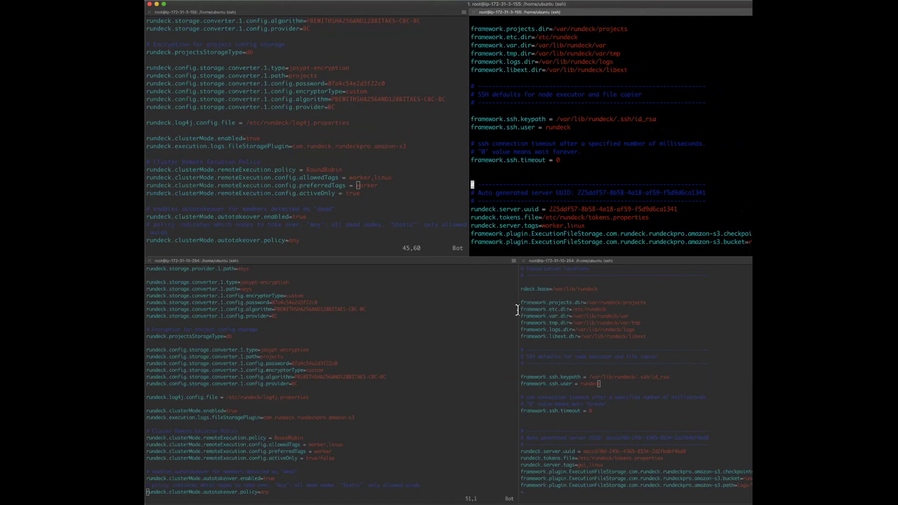
Step: Widen the second server's framework settings pane and make it active to examine its server.tags line
drag(517, 309, 448, 321)
click(525, 358)
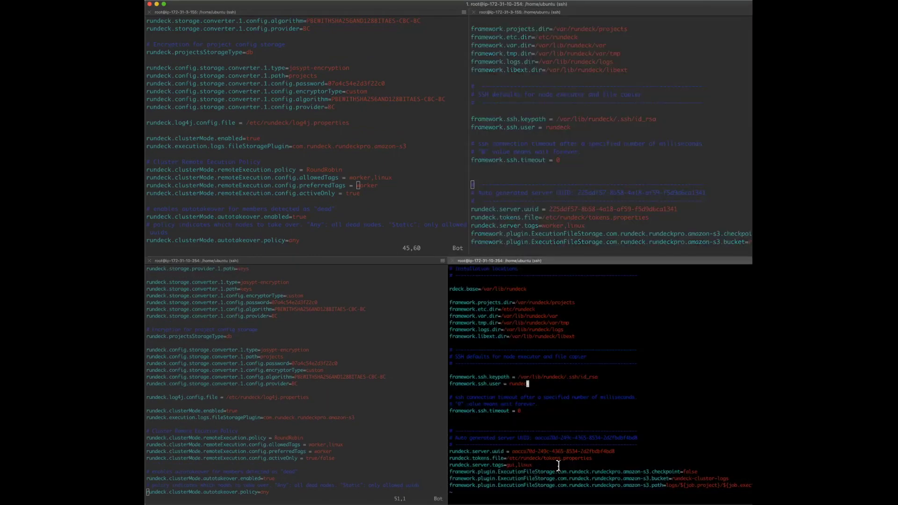